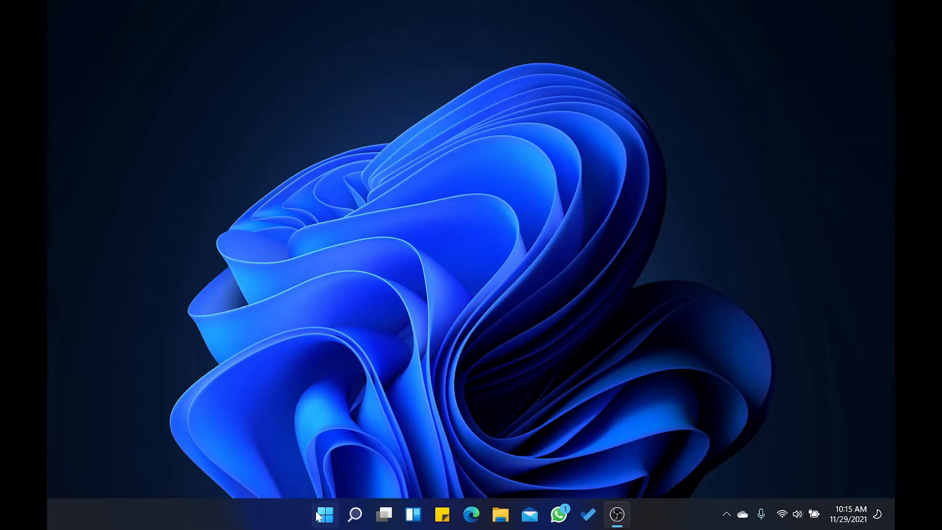
Step: Launch OCM and name the system "Bombas hidráulicas"
left_click(326, 514)
left_click(505, 241)
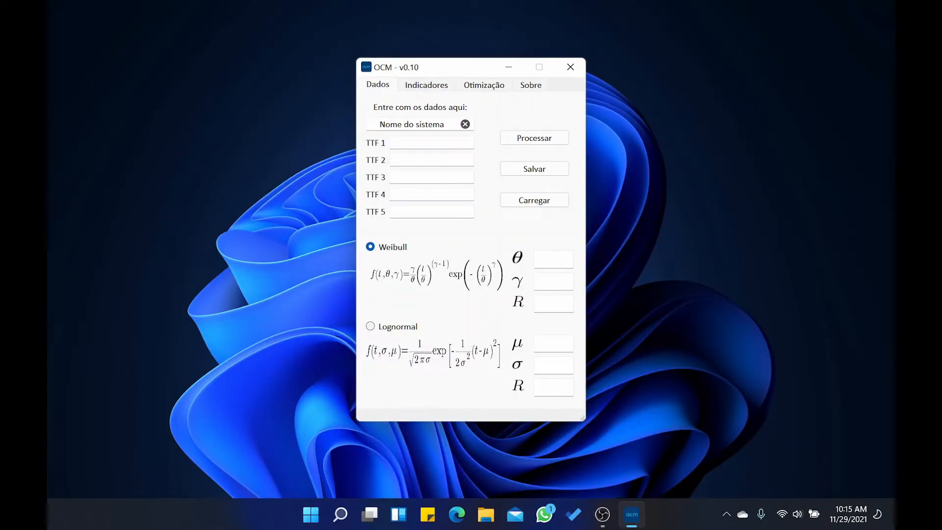
type("Bombas hidráulicas")
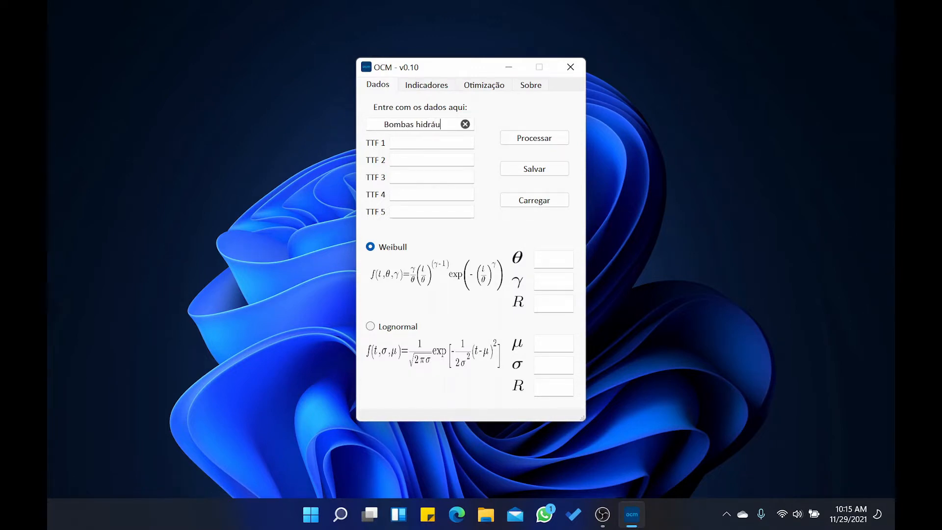
Step: Enter the five TTF values 27.8, 83.3, 138.9, 194.4 and 250.0, and process them to compute the Weibull and Lognormal parameters
left_click(432, 143)
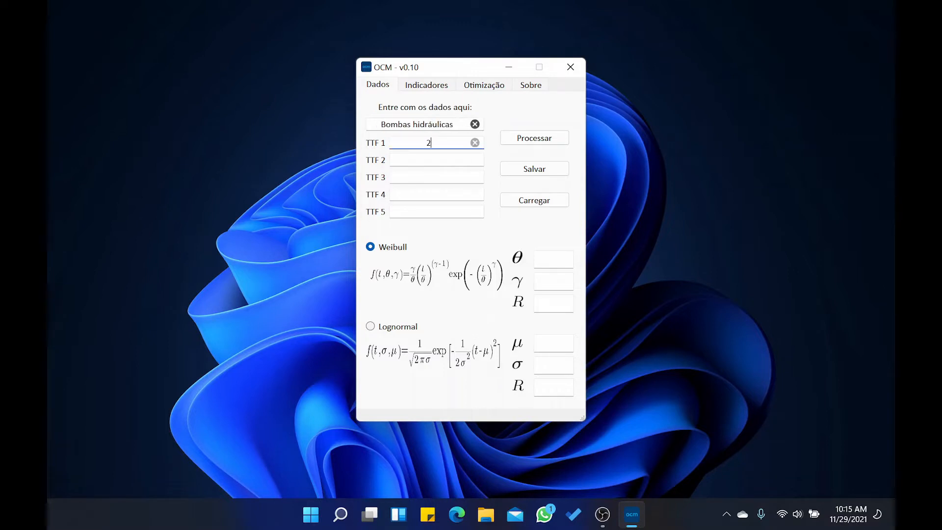
type("27.8")
key("Tab")
type("83.")
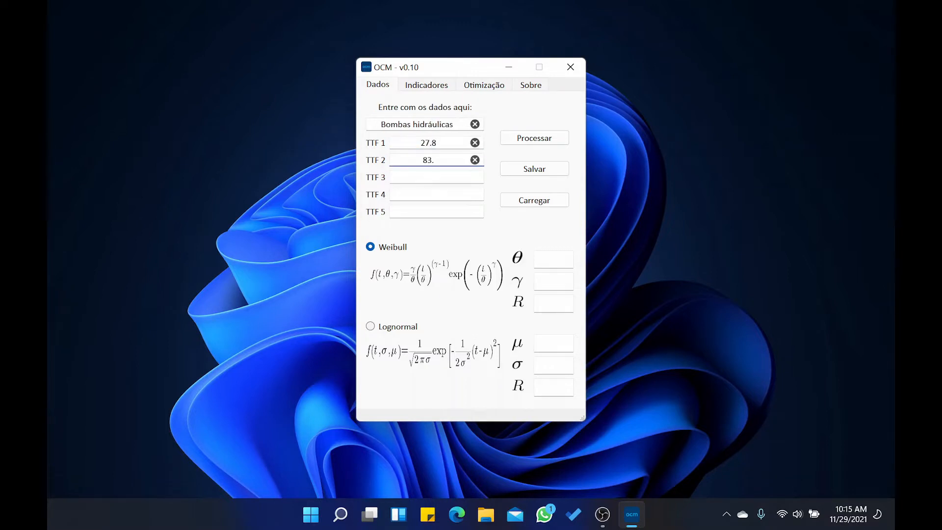
type("3")
key("Tab")
type("138.9")
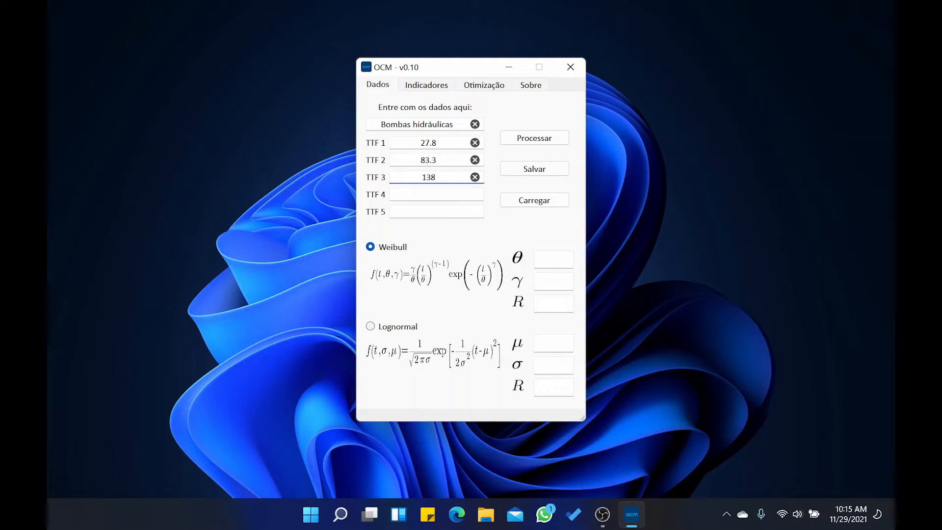
key("Tab")
type("194")
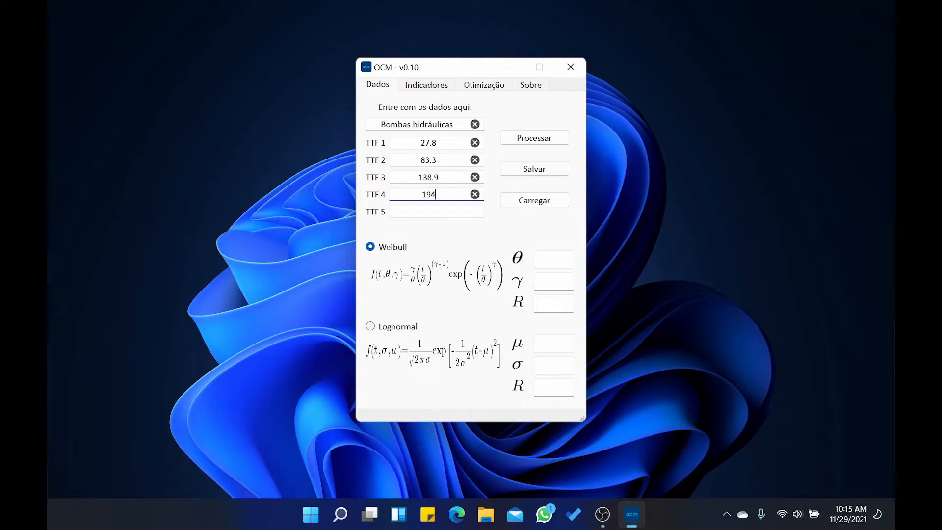
type(".4")
key("Tab")
type("25")
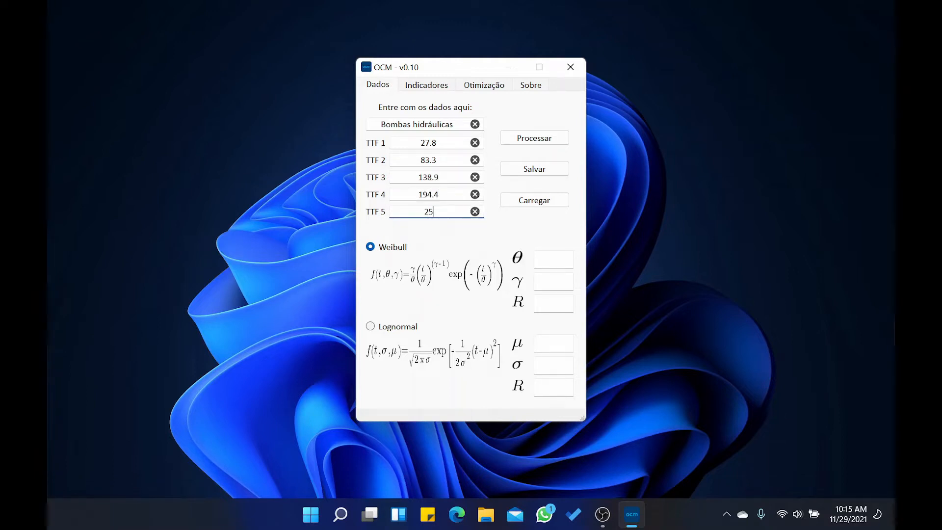
type("0.0")
left_click(545, 143)
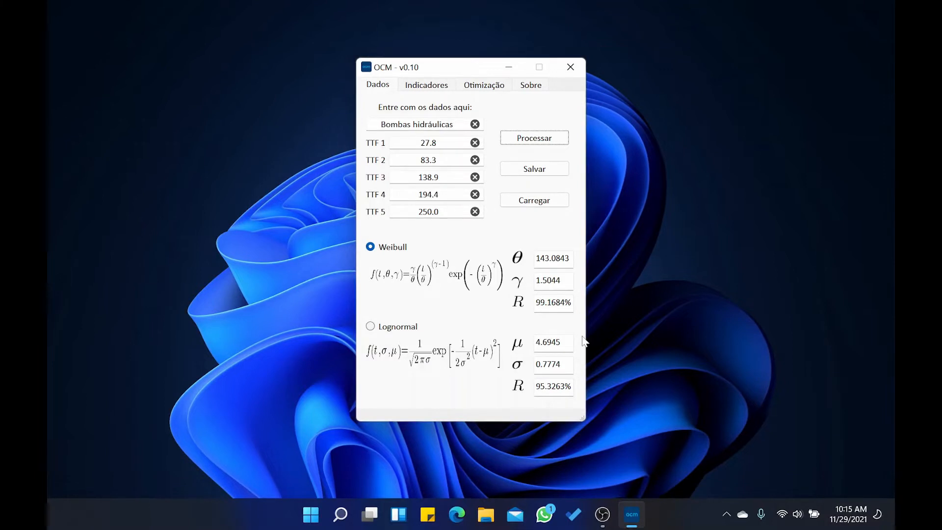
Step: Save the processed data to the Desktop as bombas_hidraulicas
left_click(519, 170)
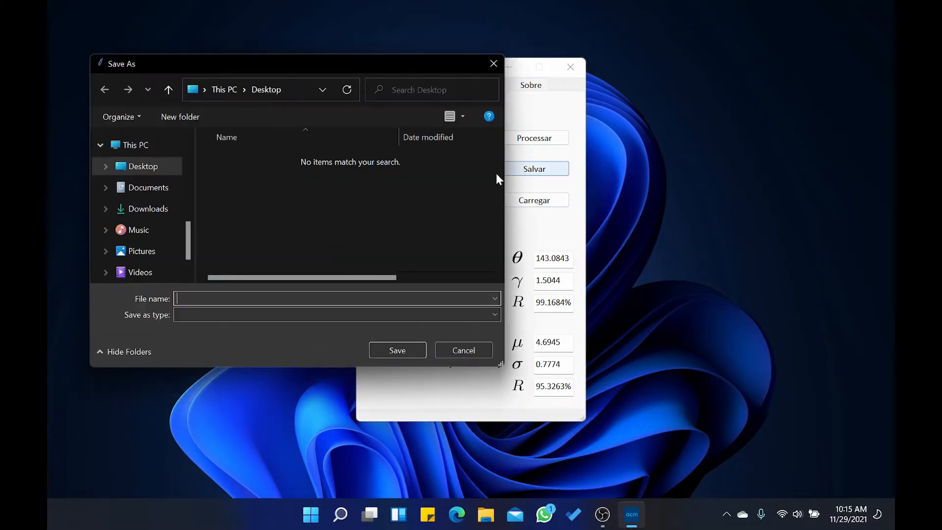
type("bombas_")
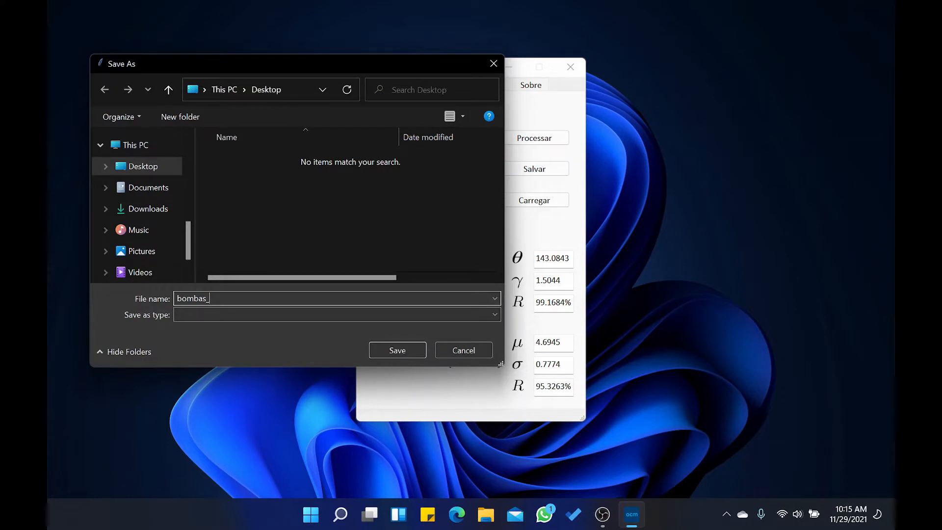
type("hidraulicas")
key("Return")
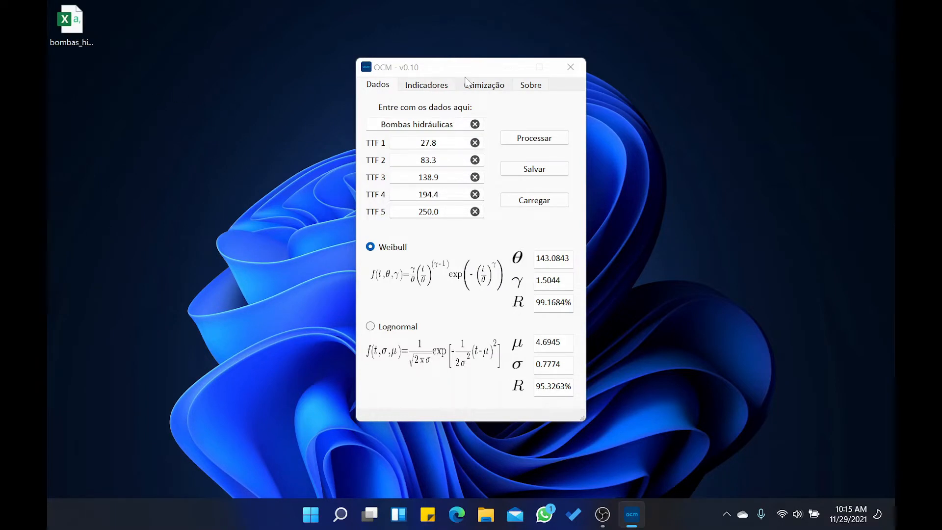
Step: For the optimization, set minimum reliability and availability to 0, scheduled repair cost to 404, unscheduled repair cost to 2324 and unscheduled downtime losses to 0
left_click(483, 85)
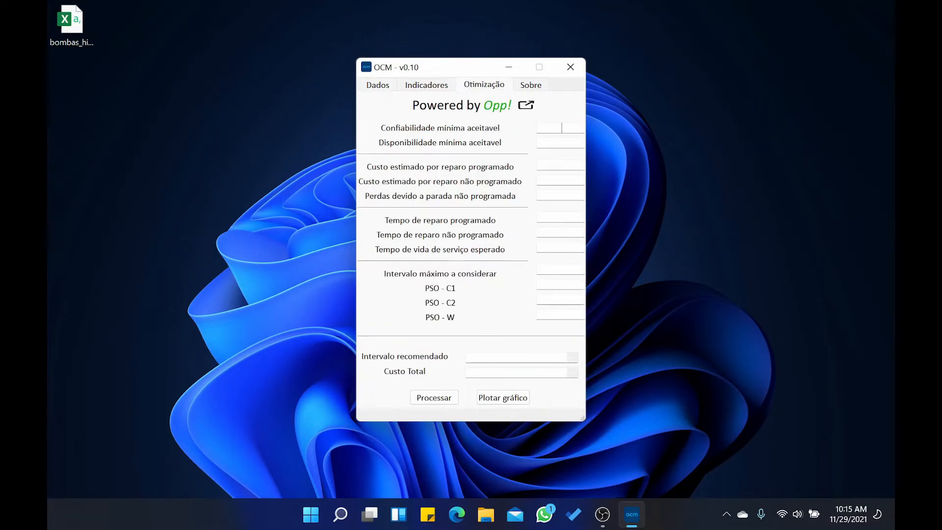
type("0")
key("Tab")
type("0")
key("Tab")
type("404")
key("Tab")
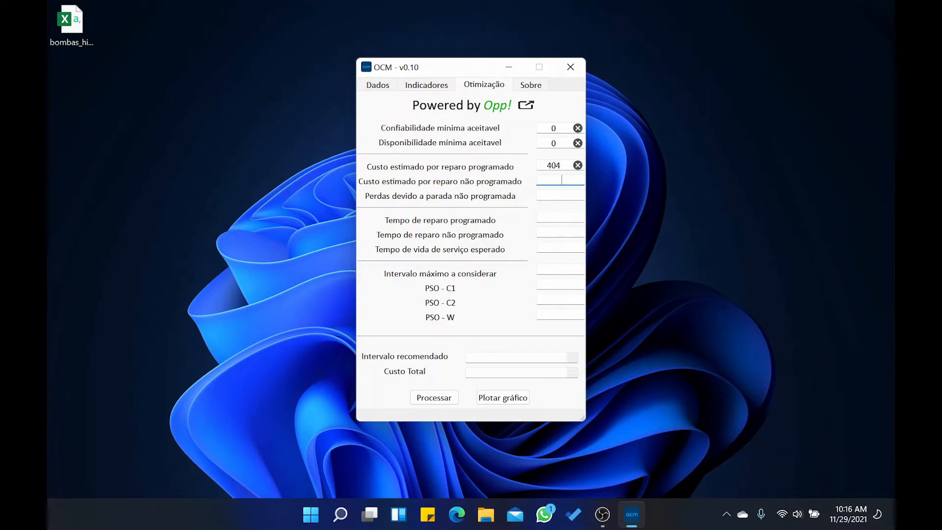
type("2324")
key("Tab")
type("0")
Step: Set the scheduled and unscheduled repair times to 4 and the expected service life to 87600
key("Tab")
type("4")
key("Tab")
type("4")
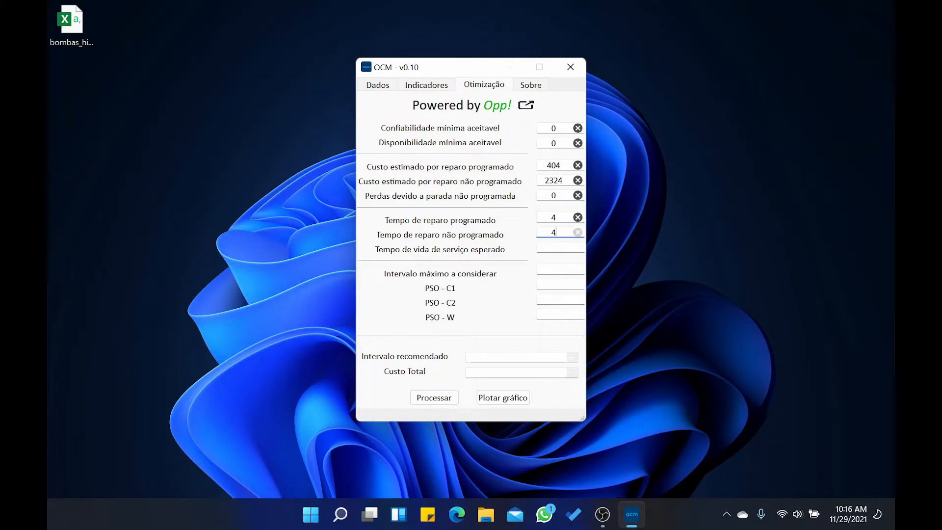
key("Tab")
type("87600")
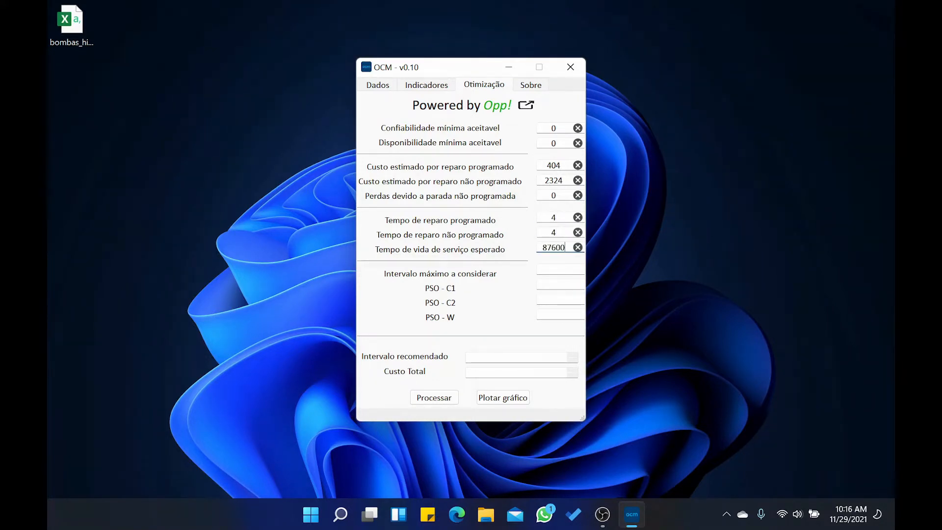
Step: Set the maximum interval to 300, PSO C1 and C2 to 1.2 and PSO W to 0.5, and run the optimization
key("Tab")
type("300")
key("Tab")
type("1.2")
key("Tab")
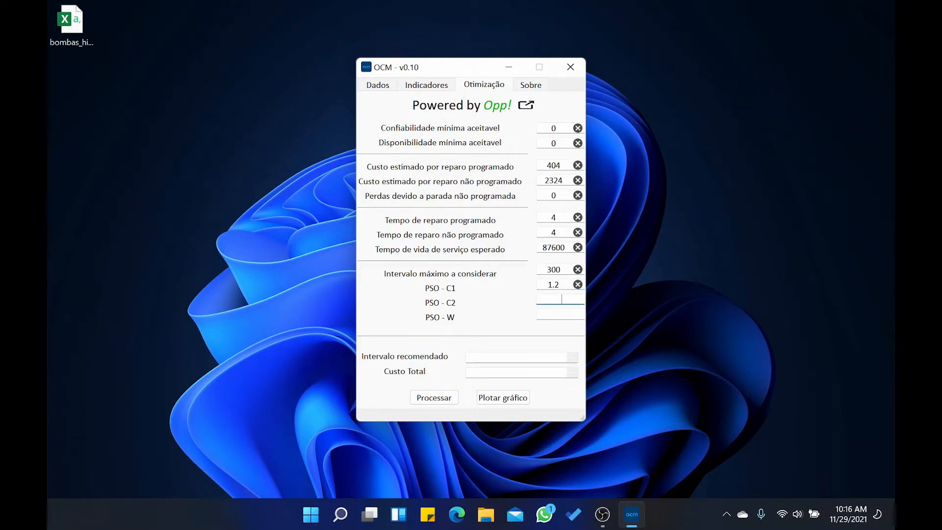
type("1.2")
key("Tab")
type("0.5")
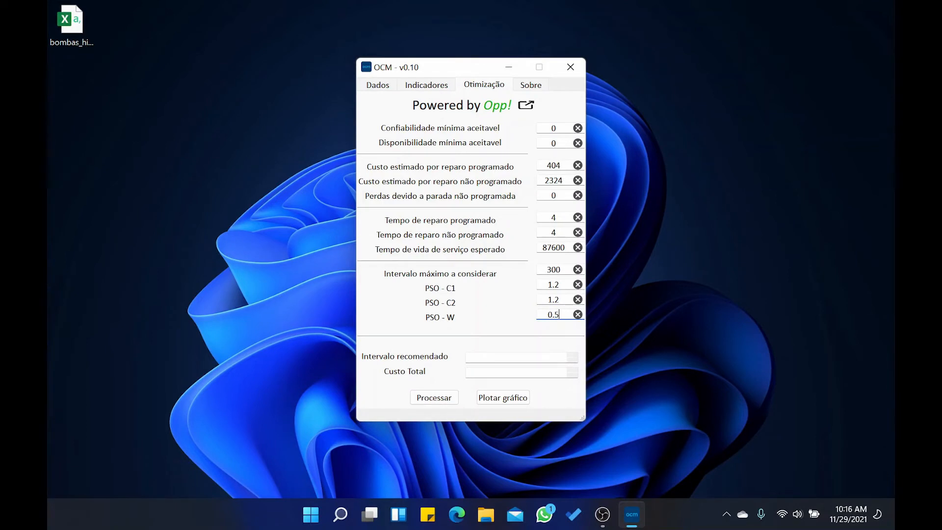
left_click(421, 399)
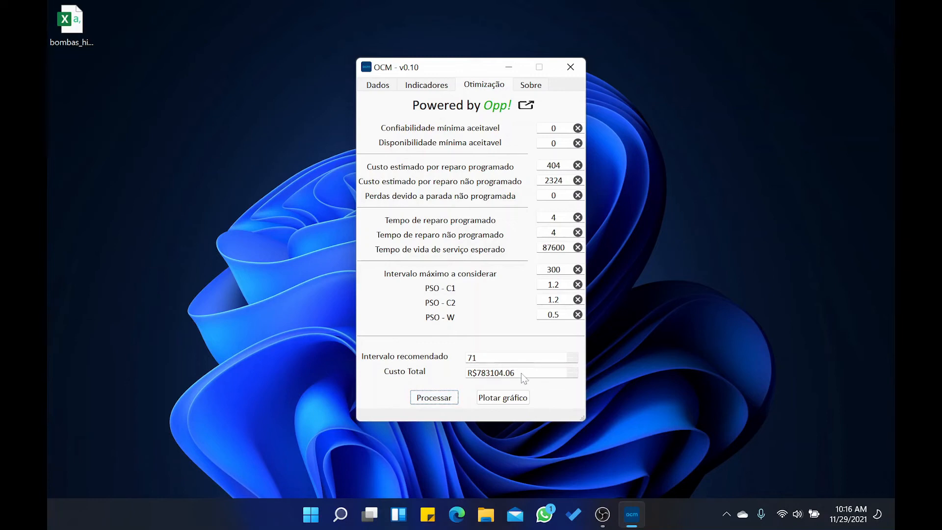
Step: Plot the reliability and cost optimization graphs, move them apart to examine both, and close them
left_click(505, 400)
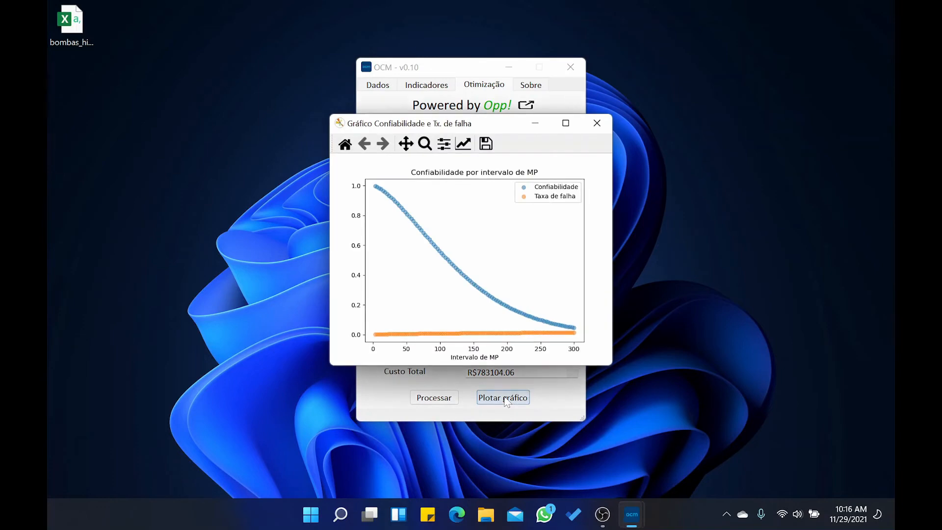
left_click_drag(426, 124, 700, 108)
left_click_drag(469, 125, 177, 131)
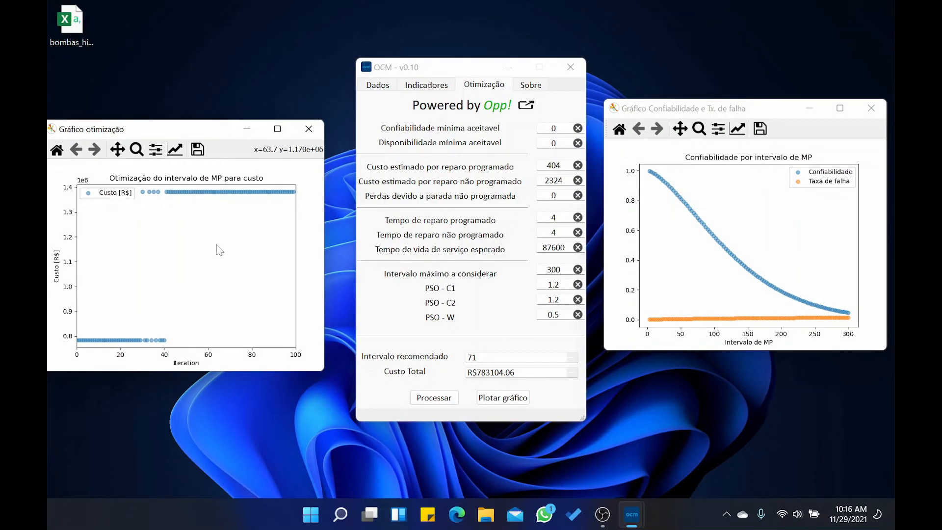
left_click(308, 128)
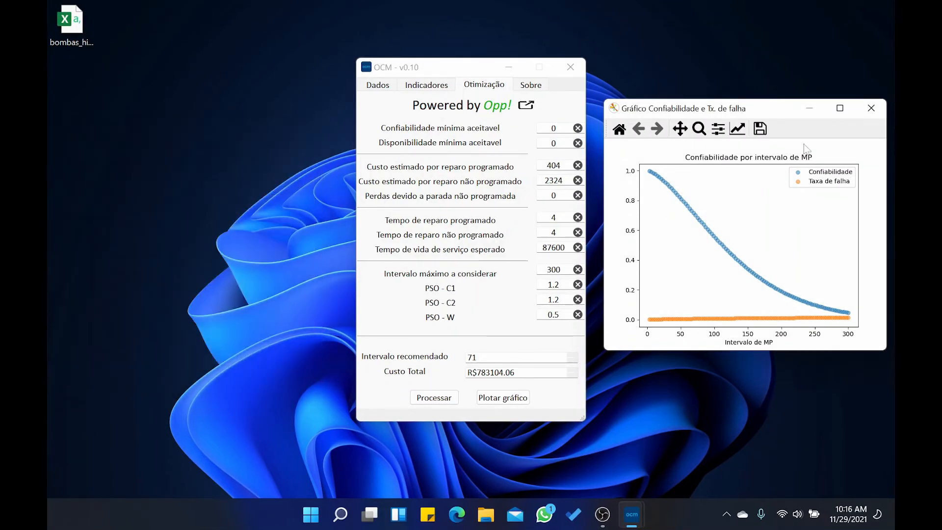
left_click(870, 108)
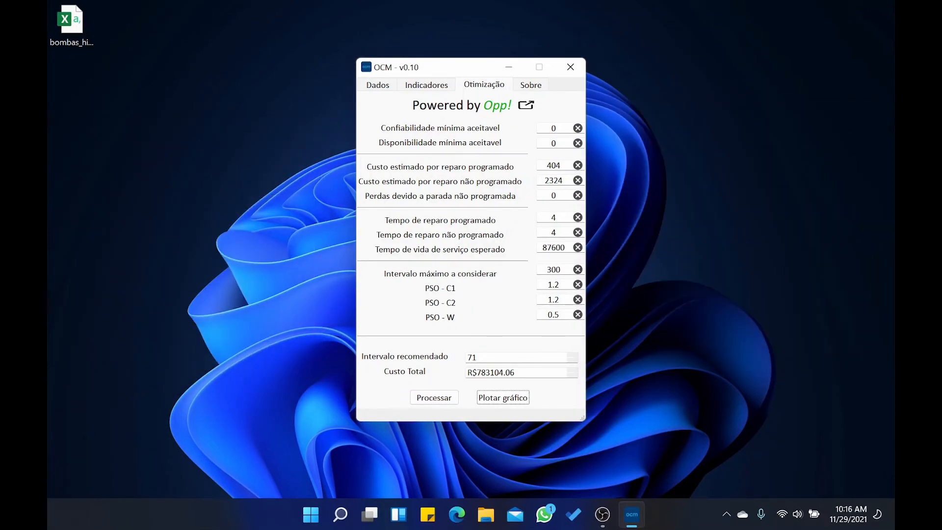
Step: Calculate the reliability indicator for a time of 30
left_click(412, 86)
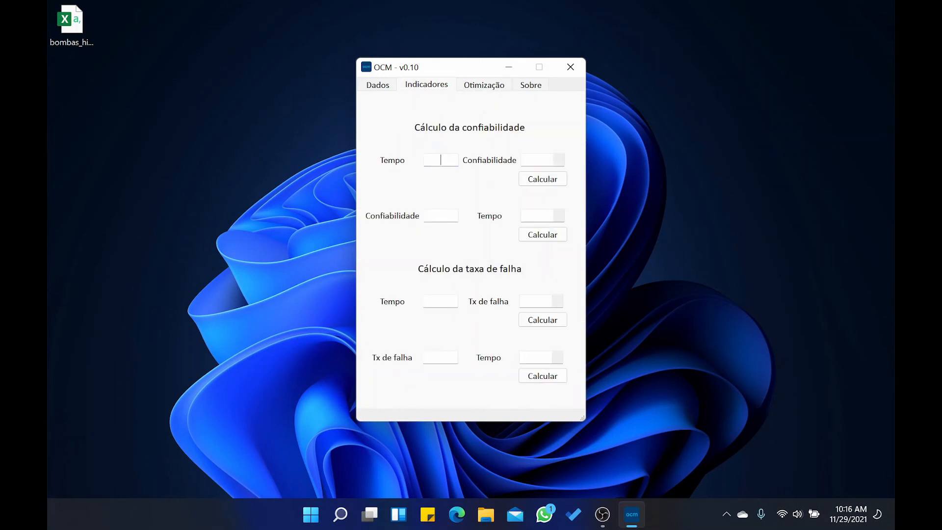
type("30")
left_click(561, 181)
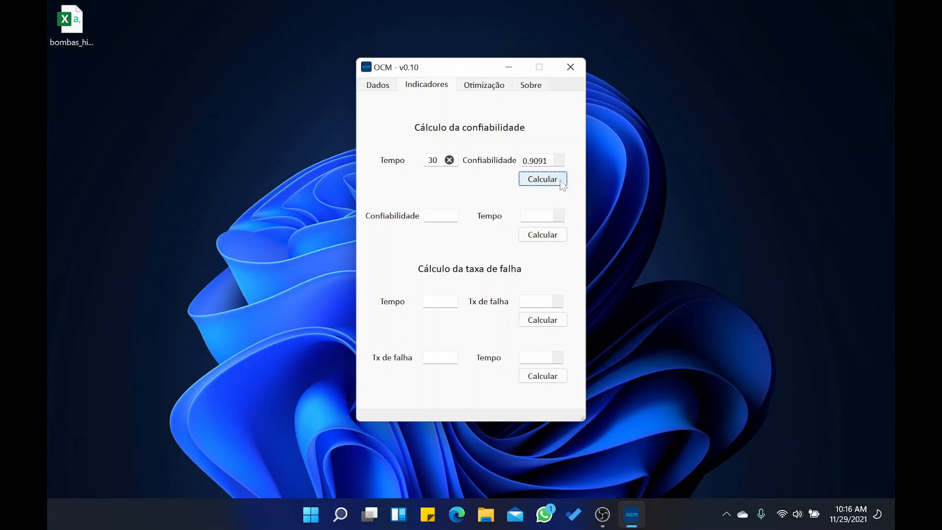
Step: Restart OCM and load the saved bombas_hidraulicas file from the Desktop
left_click(568, 71)
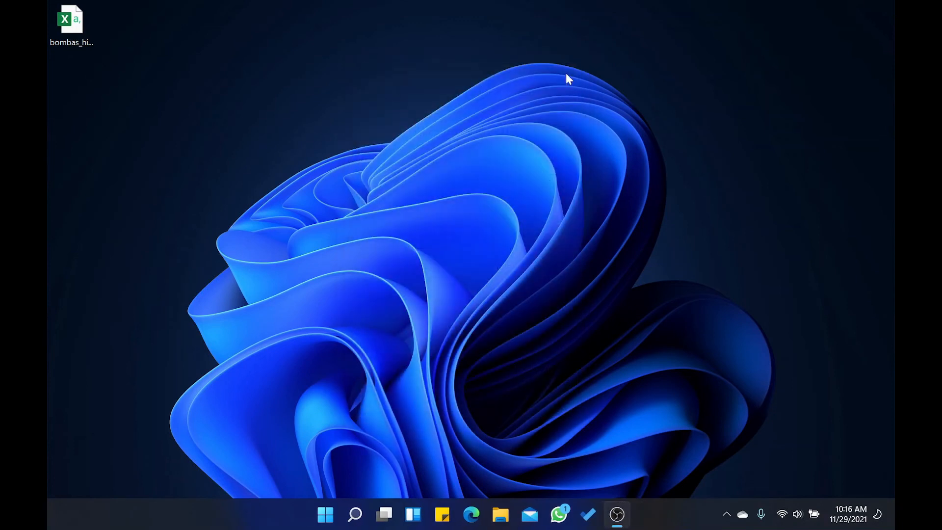
left_click(325, 514)
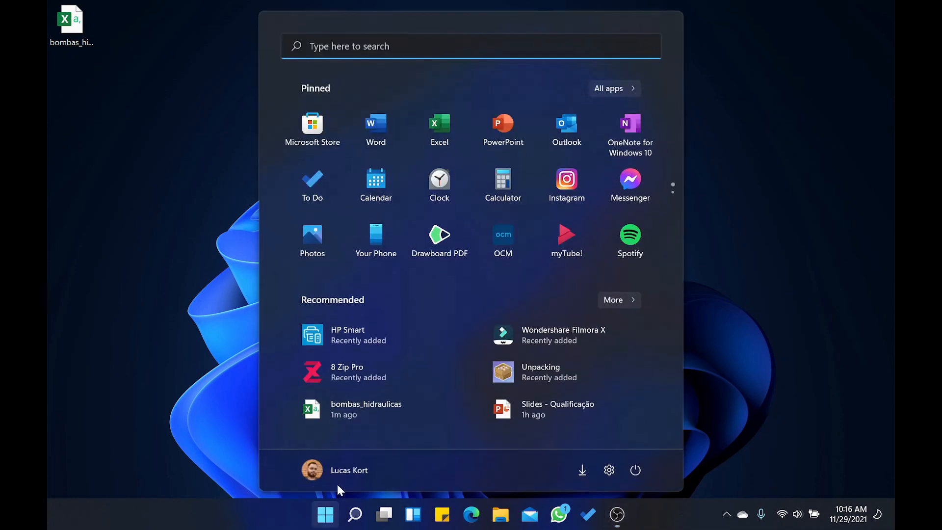
left_click(498, 232)
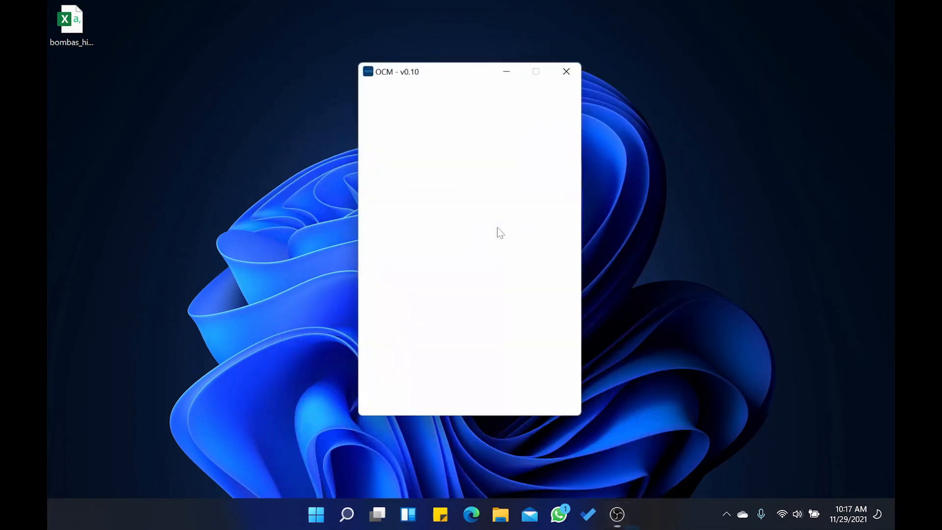
left_click(533, 200)
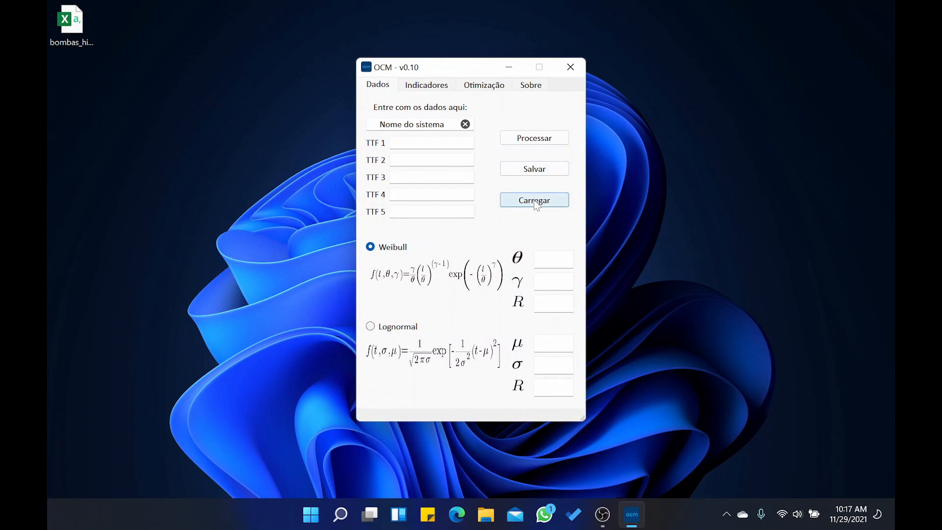
left_click(345, 233)
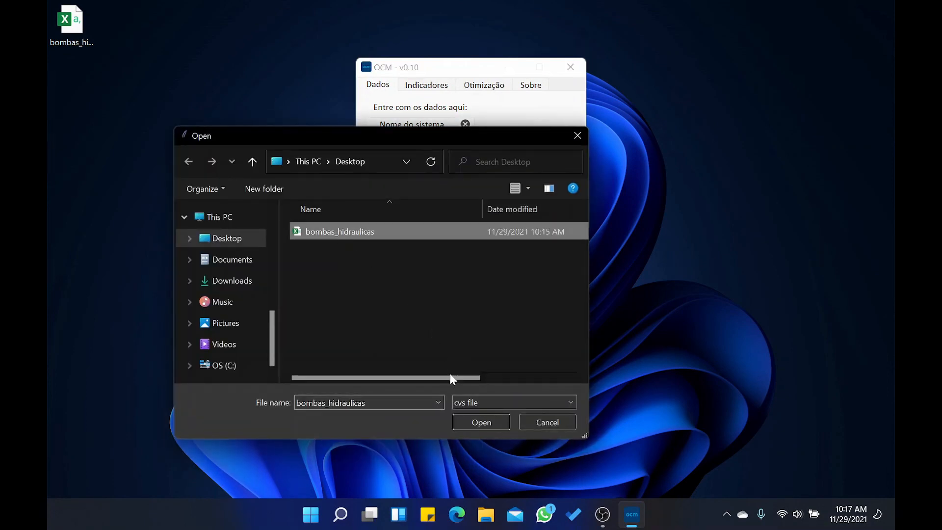
left_click(470, 420)
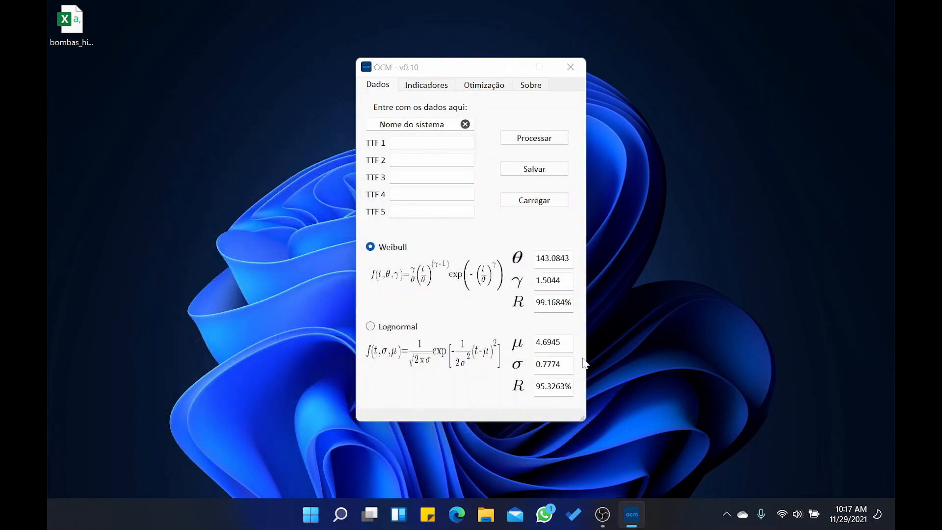